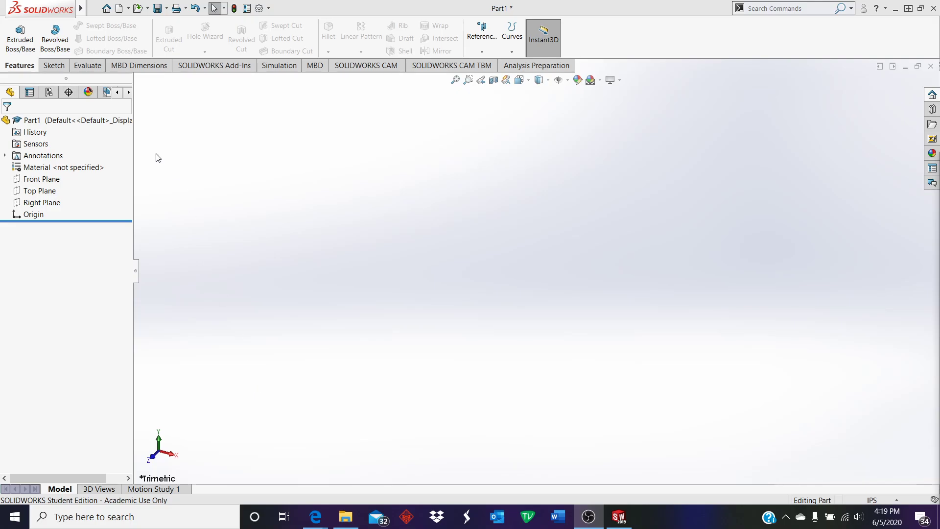
# Step: Sketch a closed L-shaped profile on the Right Plane starting at the origin, about 2.1 in wide, with the upright at the far end
pyautogui.click(54, 67)
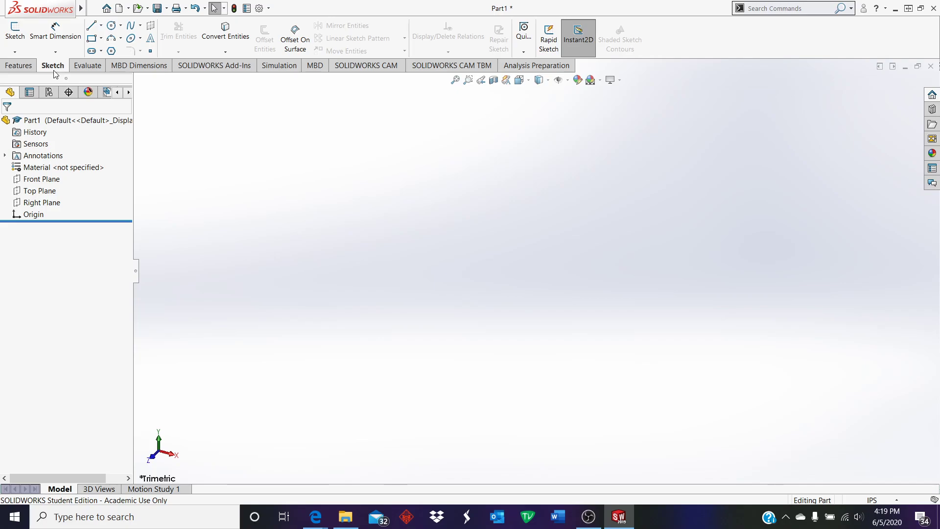
pyautogui.click(43, 203)
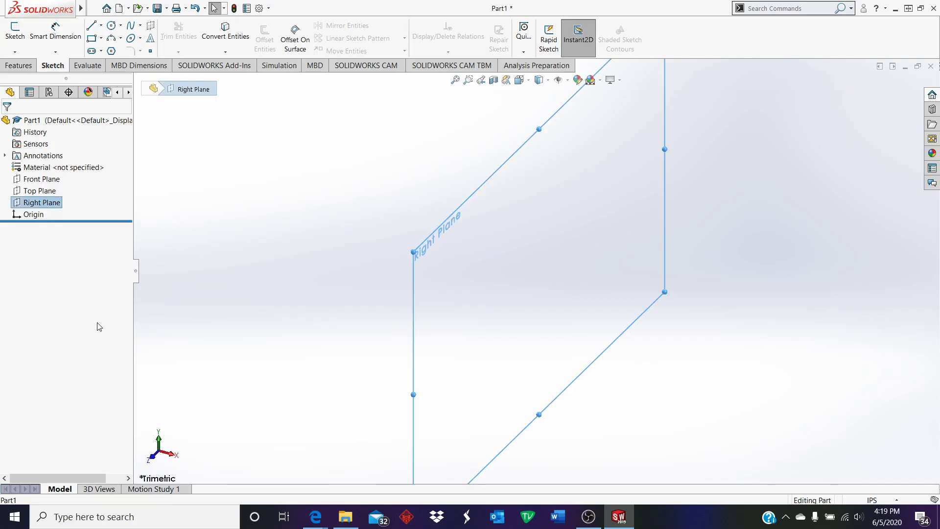
pyautogui.click(172, 456)
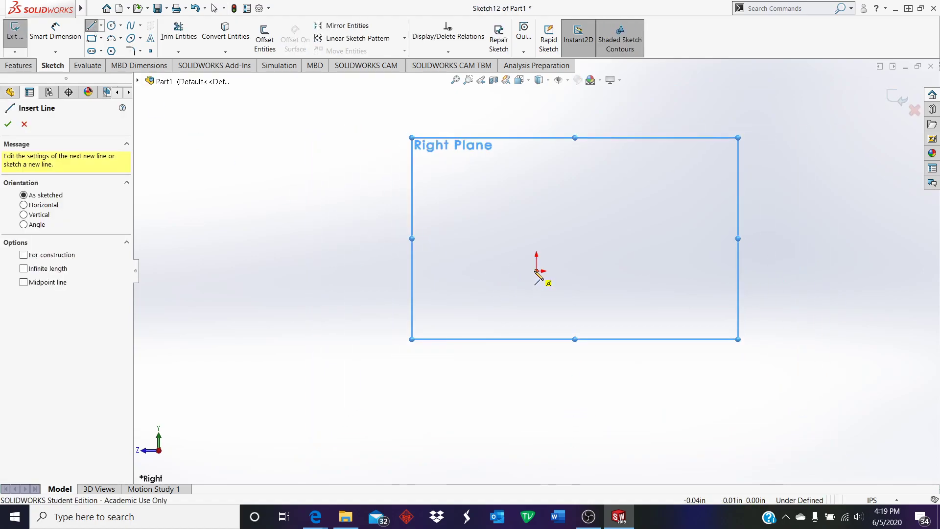
pyautogui.click(537, 270)
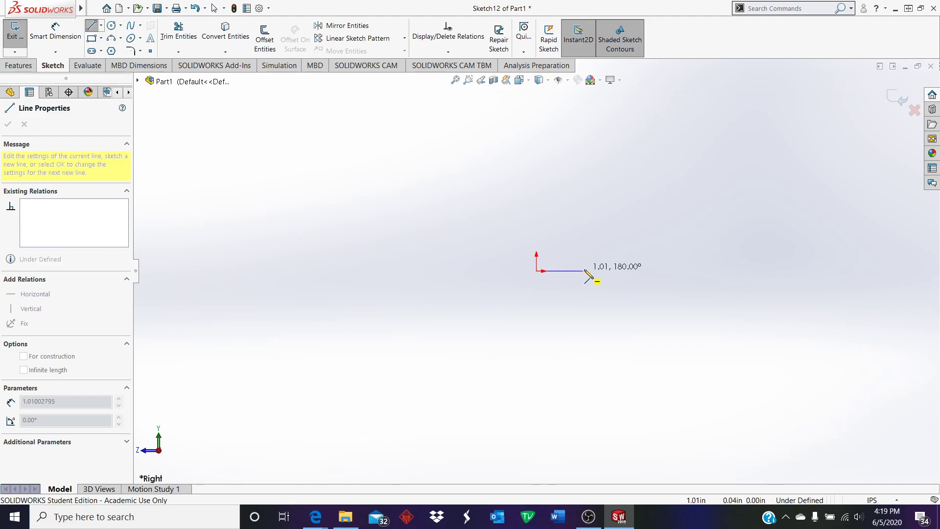
pyautogui.click(634, 271)
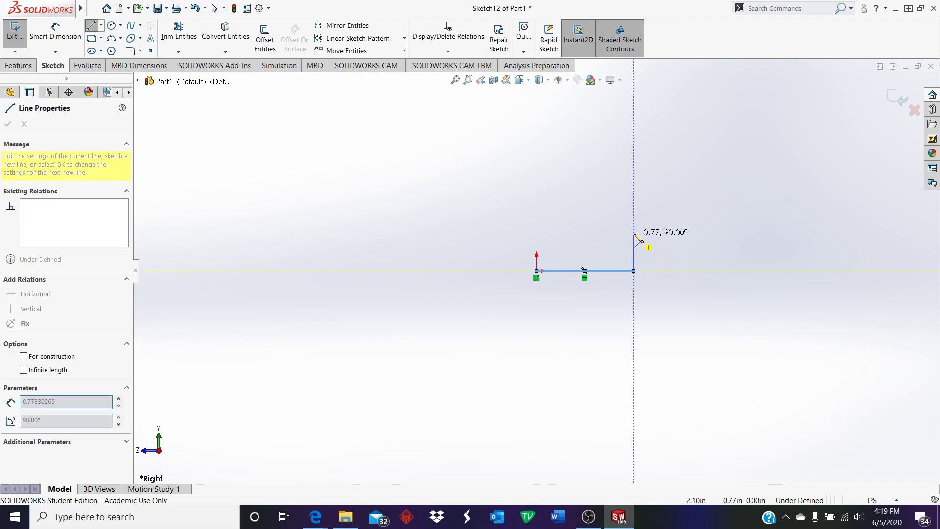
pyautogui.click(633, 209)
pyautogui.click(603, 209)
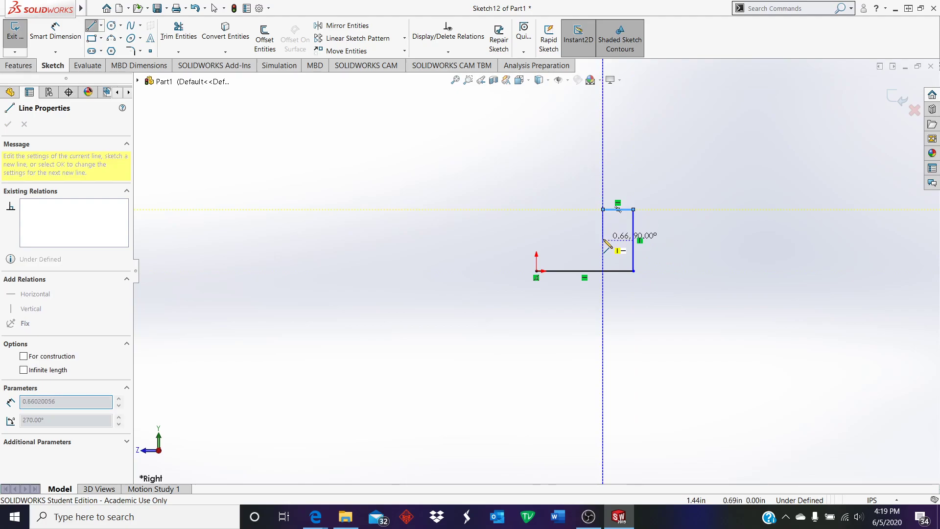
pyautogui.click(603, 248)
pyautogui.click(537, 249)
pyautogui.click(536, 271)
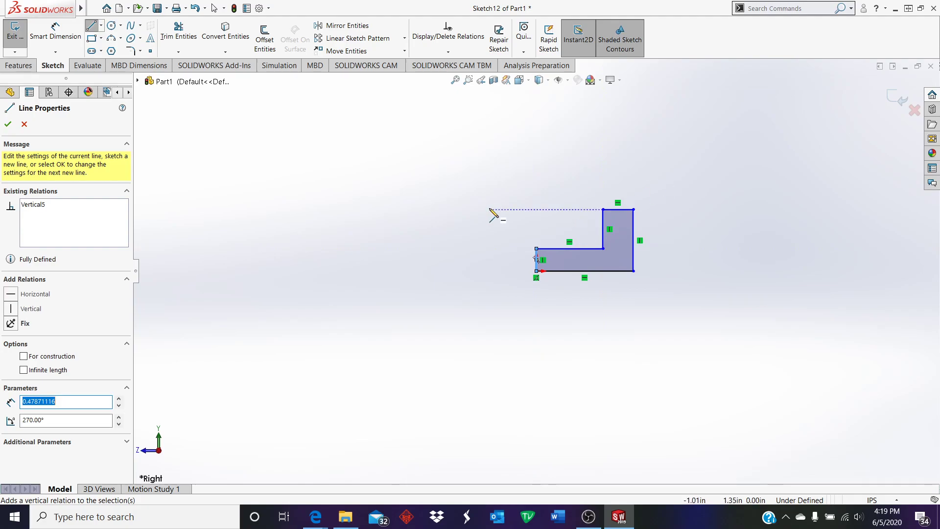
pyautogui.press('Escape')
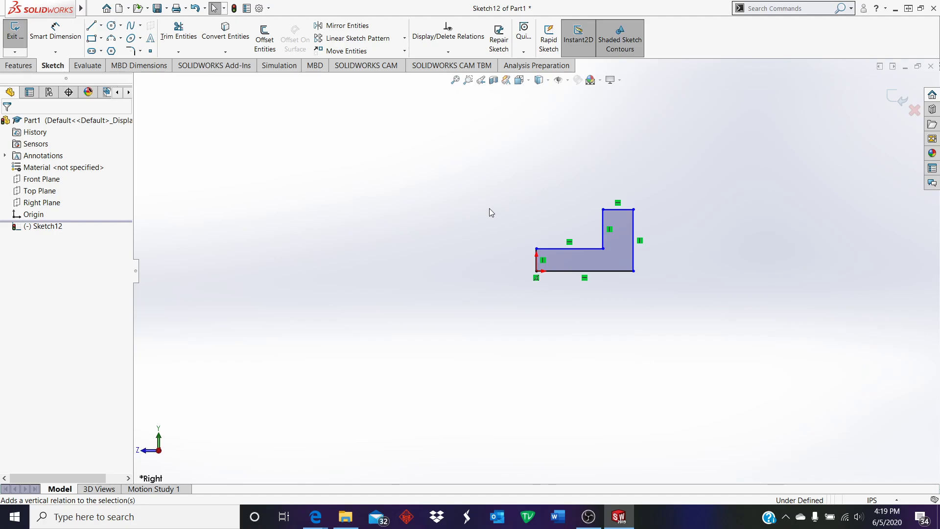
# Step: Dimension the L profile's bottom edge to 3 in and its outer vertical edge to 3 in
pyautogui.scroll(-3, 591, 277)
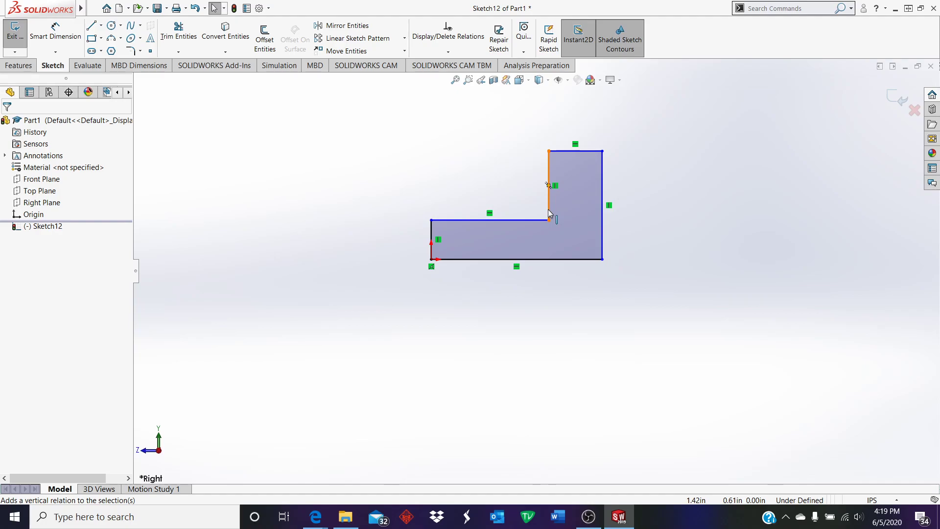
pyautogui.click(55, 31)
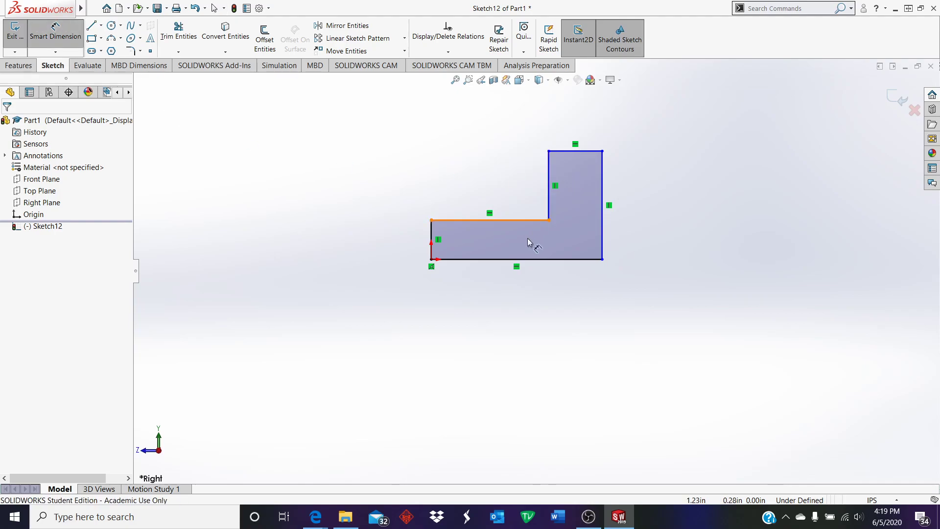
pyautogui.click(492, 261)
pyautogui.click(514, 321)
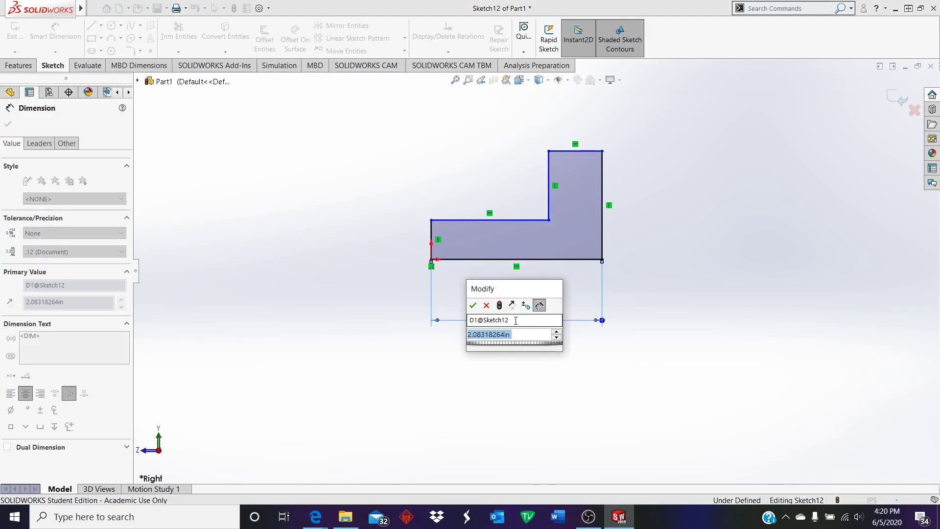
pyautogui.write('3')
pyautogui.press('Return')
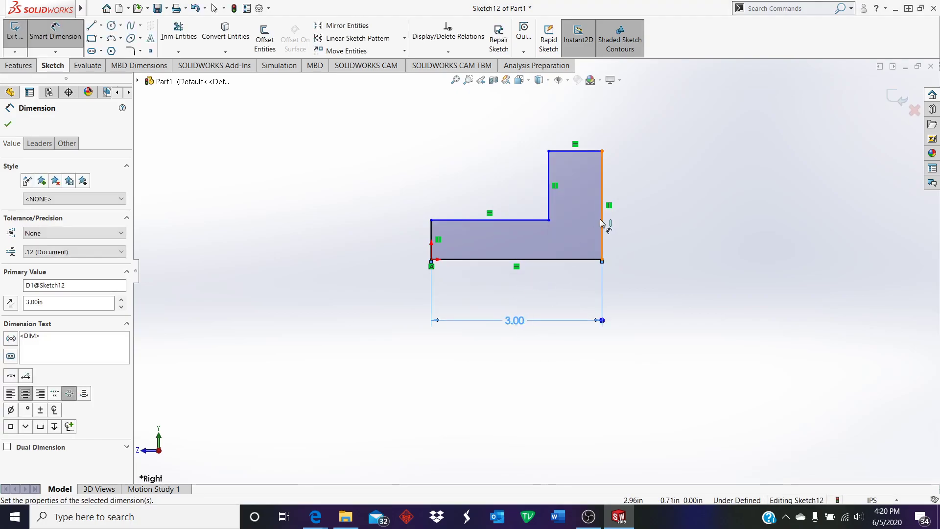
pyautogui.click(600, 221)
pyautogui.click(724, 205)
pyautogui.write('3')
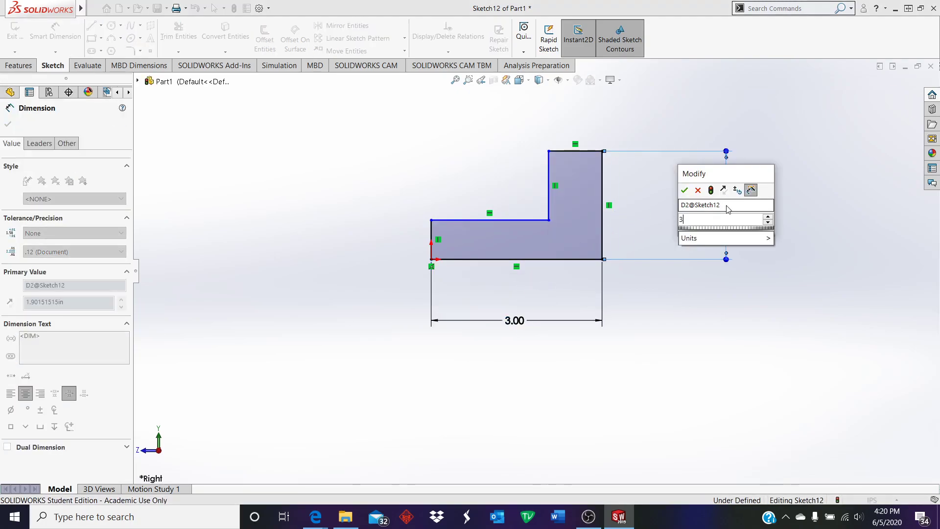
pyautogui.press('Return')
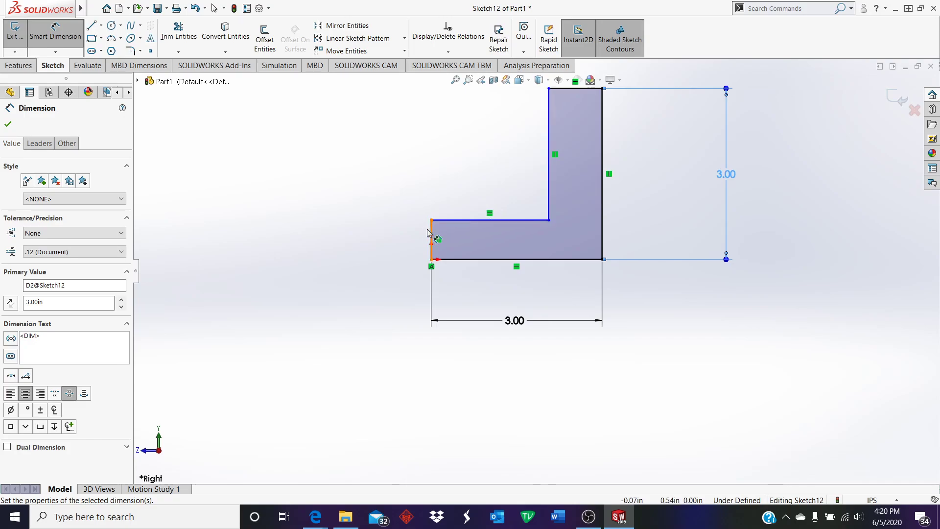
# Step: Dimension the L profile's short end edge to 1 in high and the upright's top edge to 1 in wide
pyautogui.click(430, 234)
pyautogui.click(376, 239)
pyautogui.write('1')
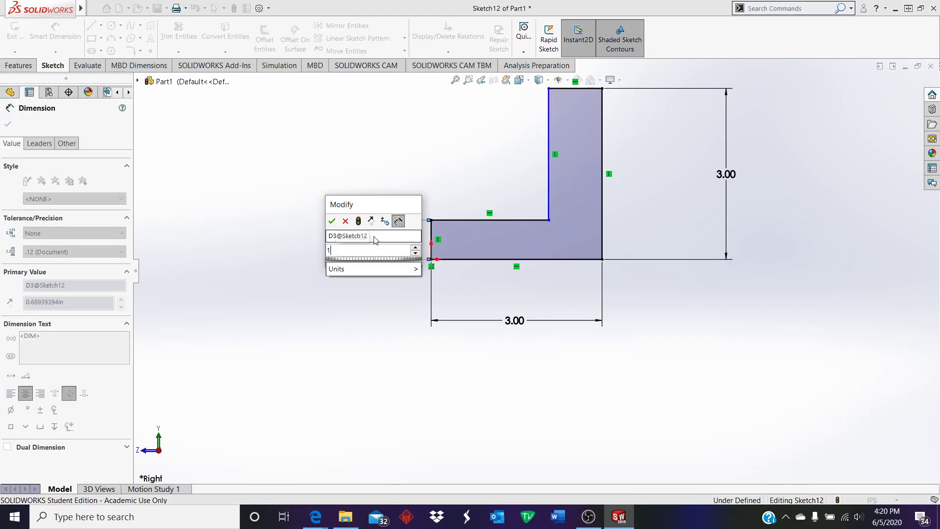
pyautogui.press('Return')
pyautogui.scroll(1, 543, 181)
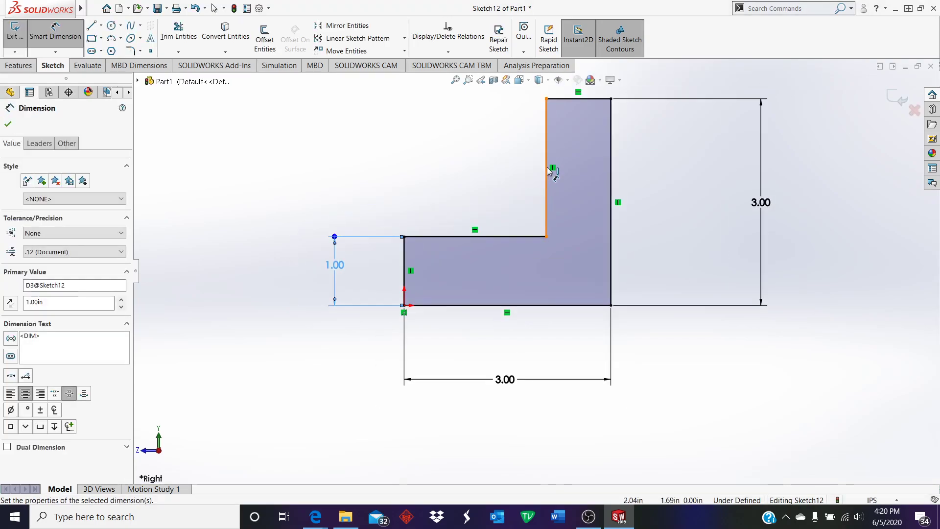
pyautogui.scroll(2, 548, 172)
pyautogui.click(558, 152)
pyautogui.click(554, 115)
pyautogui.write('1')
pyautogui.press('Return')
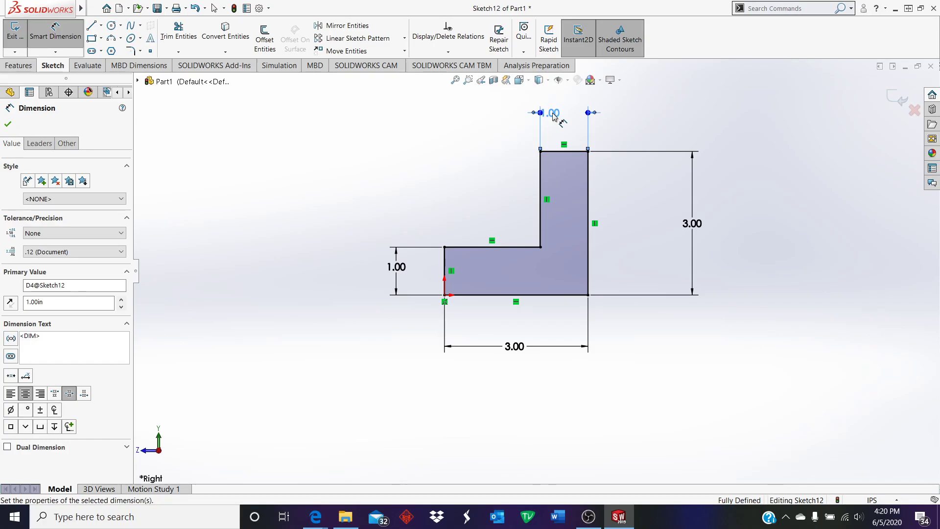
pyautogui.click(8, 124)
# Step: Extrude the L profile as a boss with a Blind depth of 2.50 in
pyautogui.click(19, 66)
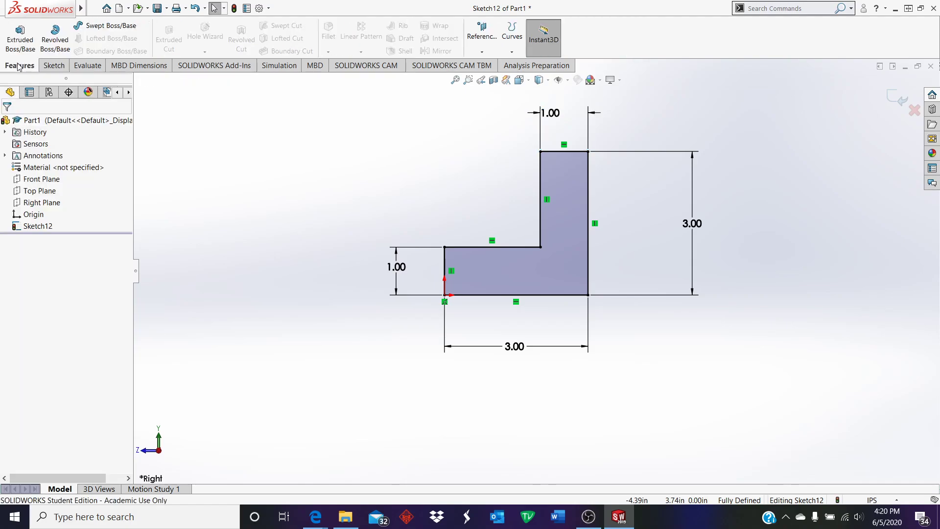
pyautogui.click(20, 40)
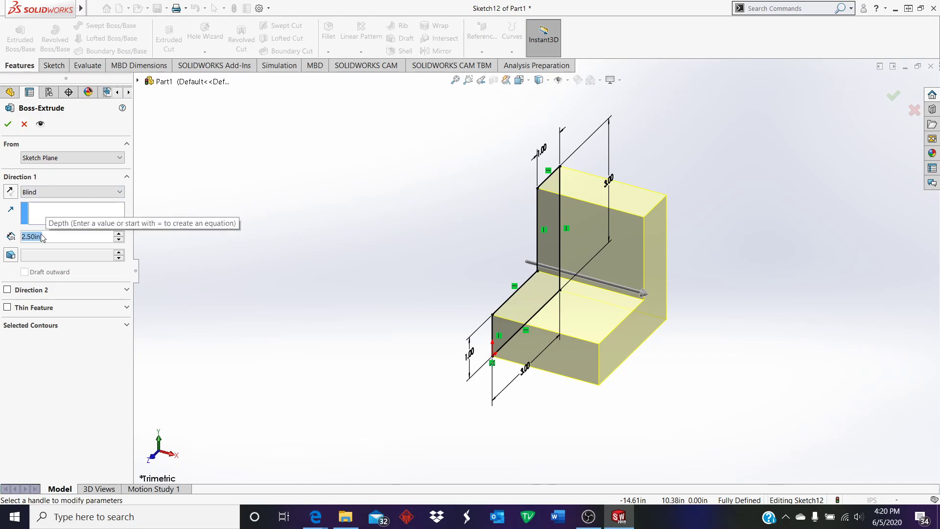
pyautogui.click(7, 125)
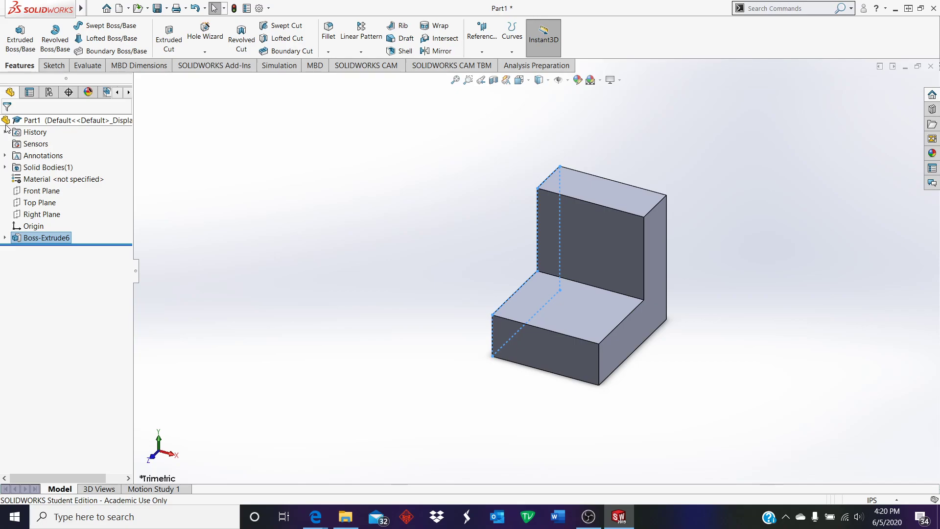
# Step: Create a reference plane midway between the two opposite L-shaped side faces of the block
pyautogui.click(487, 30)
pyautogui.click(498, 68)
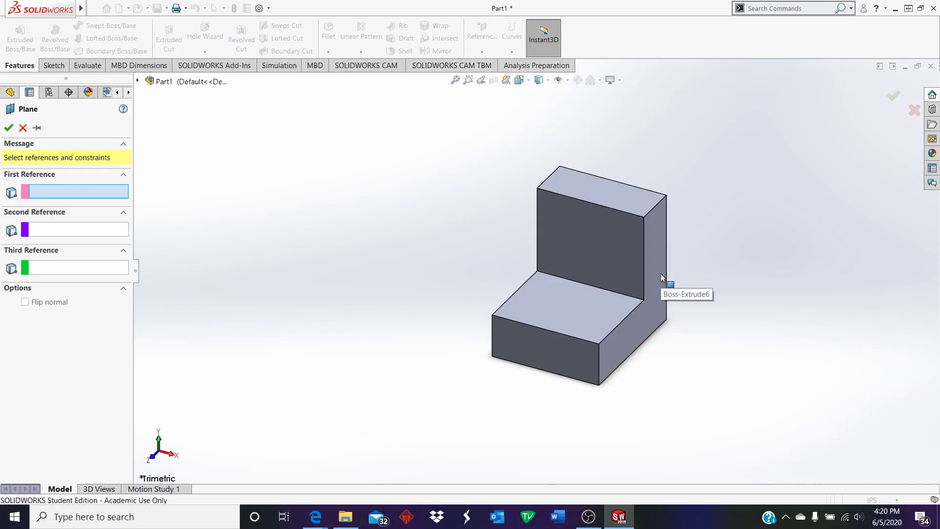
pyautogui.click(645, 312)
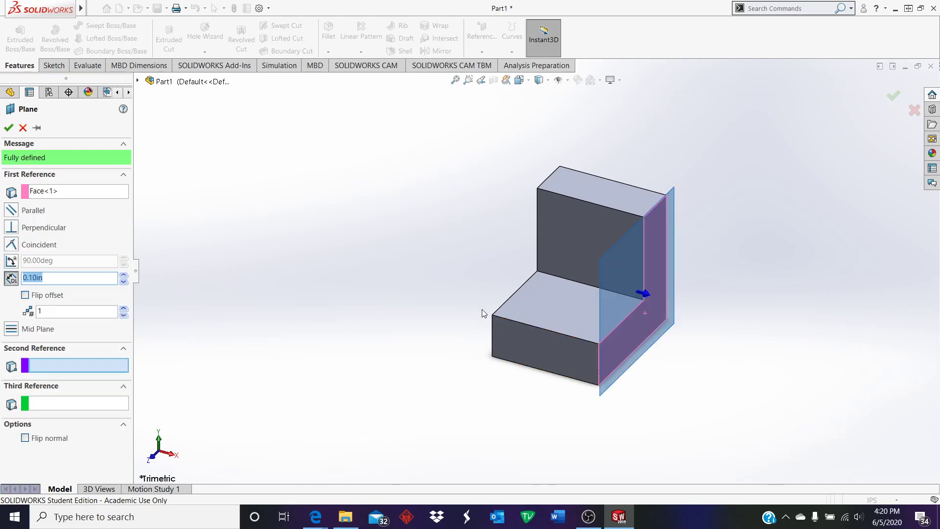
pyautogui.moveTo(486, 310); pyautogui.dragTo(535, 328, button='middle')
pyautogui.click(495, 300)
pyautogui.moveTo(525, 297); pyautogui.dragTo(441, 263, button='middle')
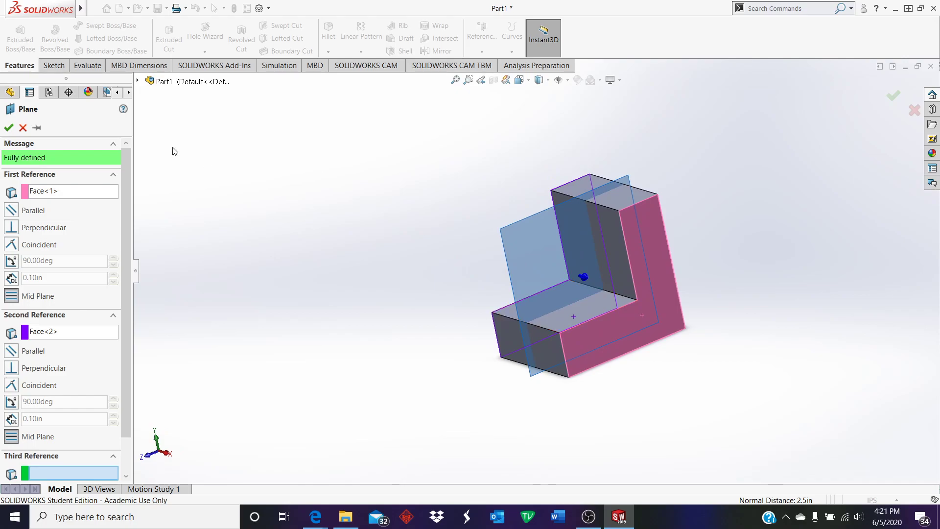
pyautogui.click(9, 127)
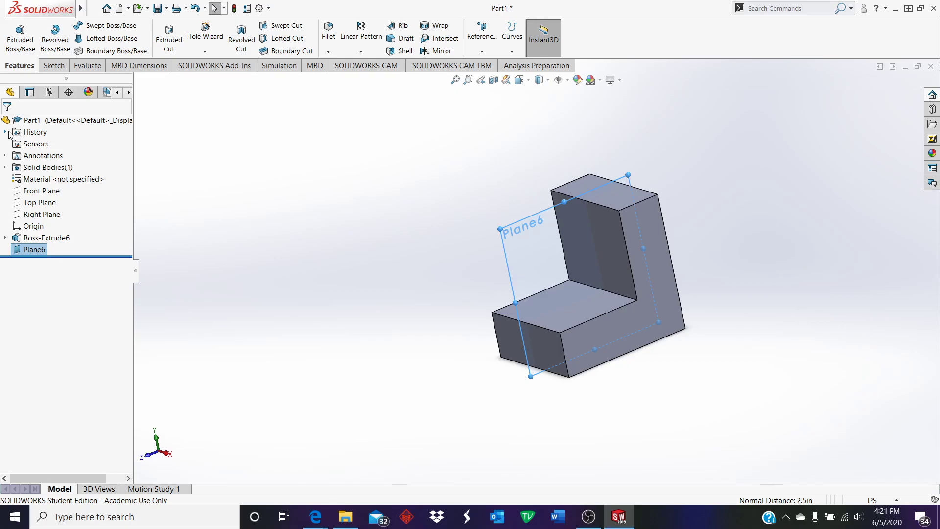
# Step: Sketch a diagonal line on the new mid plane from the upright's top inner corner to the base's upper outer corner
pyautogui.click(48, 68)
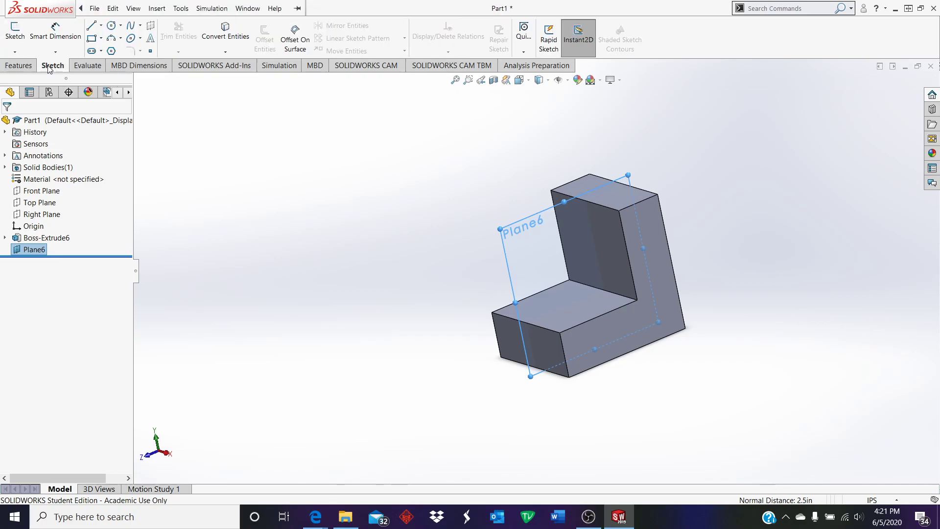
pyautogui.click(92, 28)
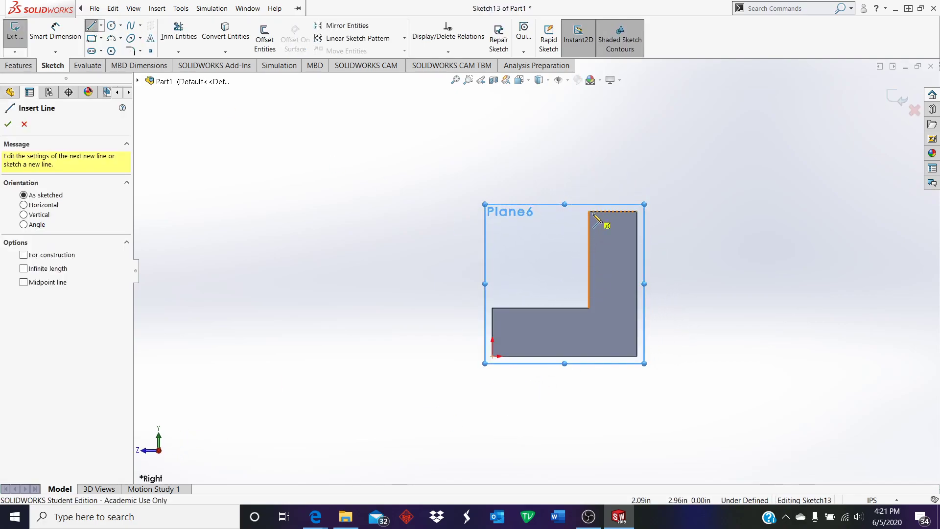
pyautogui.click(589, 212)
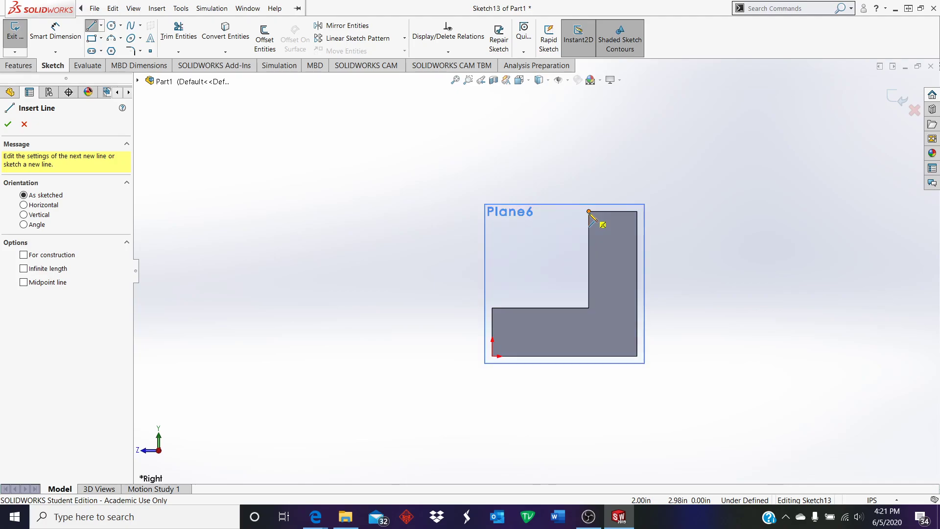
pyautogui.click(493, 308)
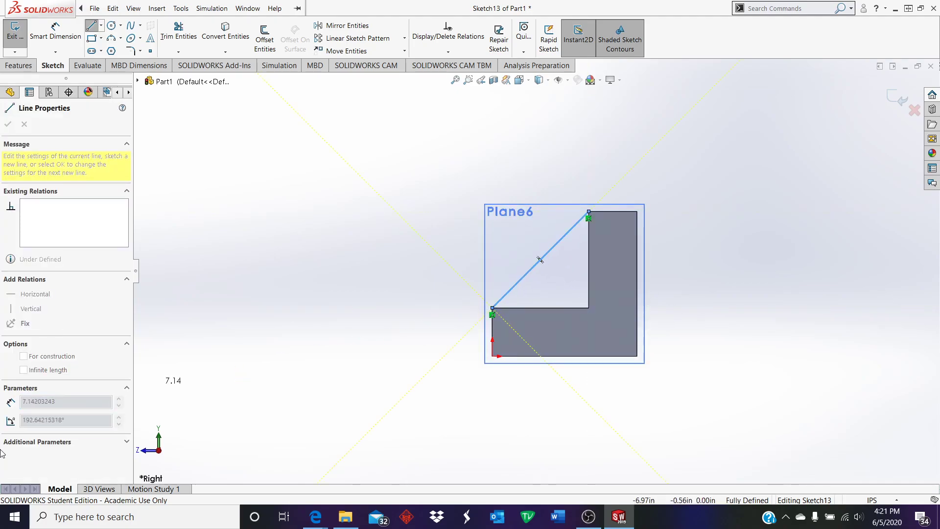
# Step: Start a Rib from the diagonal line with 0.50 in thickness applied to both sides
pyautogui.click(19, 65)
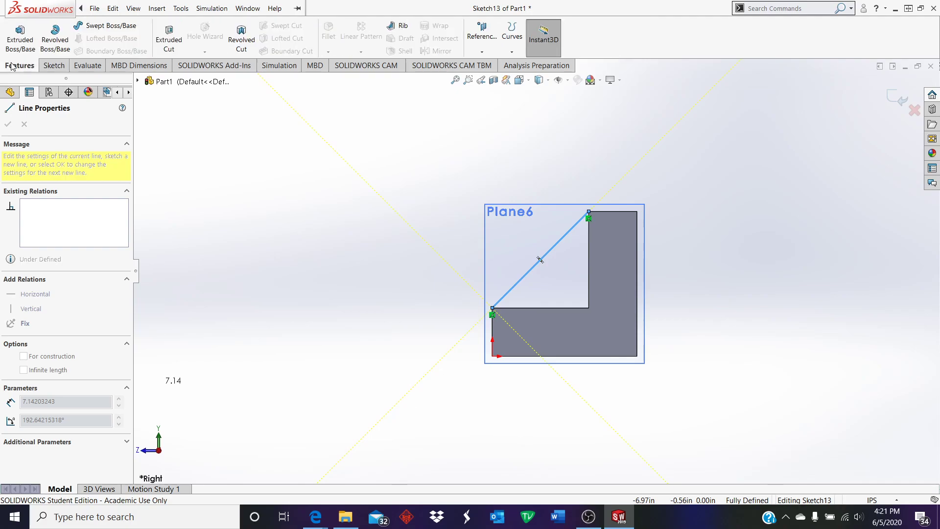
pyautogui.click(391, 29)
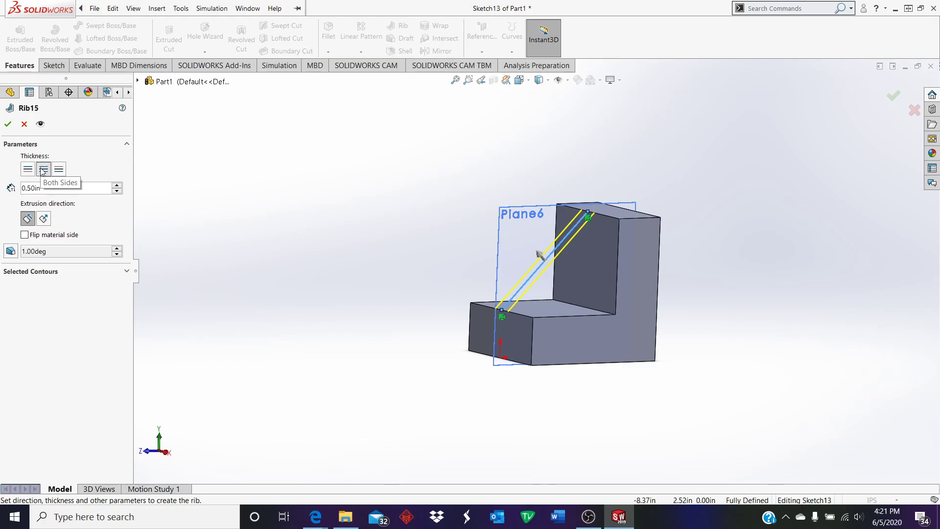
pyautogui.click(43, 170)
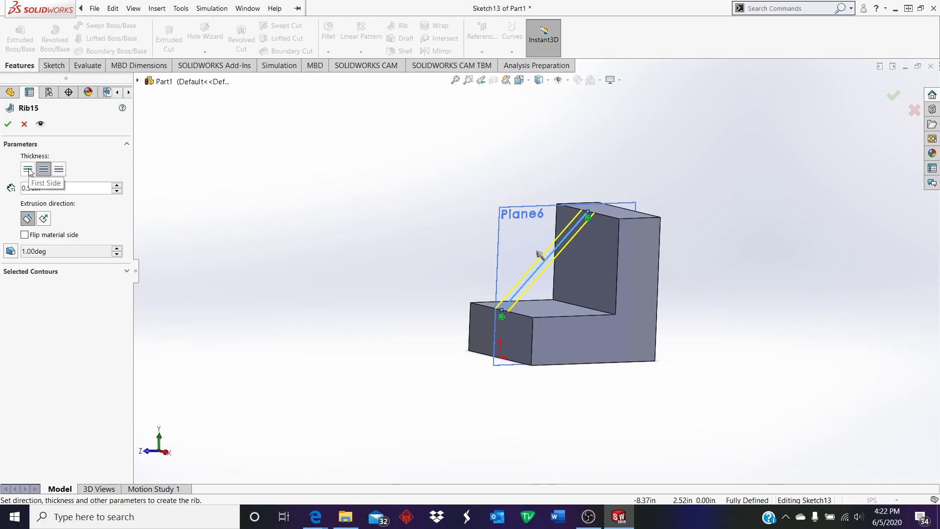
# Step: Preview the rib thickness on the first side and on the second side, and return it to Both Sides
pyautogui.moveTo(260, 295); pyautogui.dragTo(316, 312, button='middle')
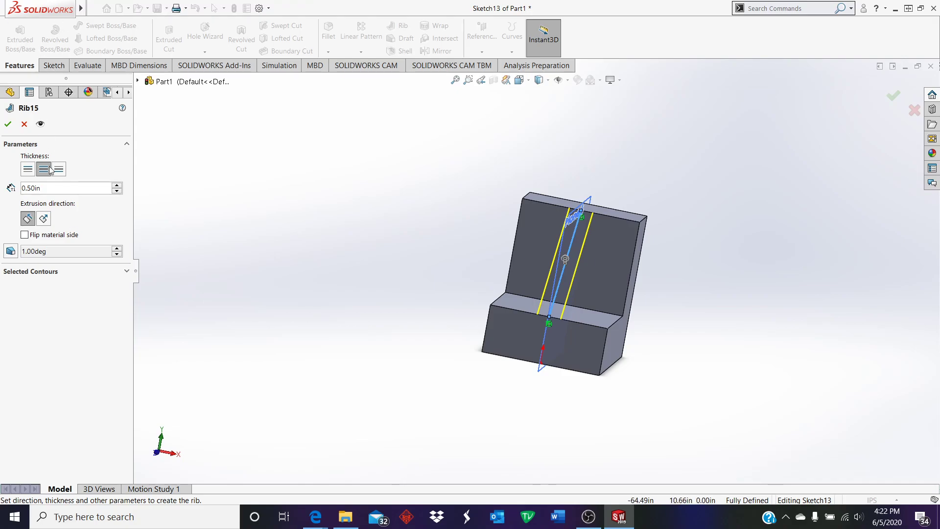
pyautogui.click(28, 169)
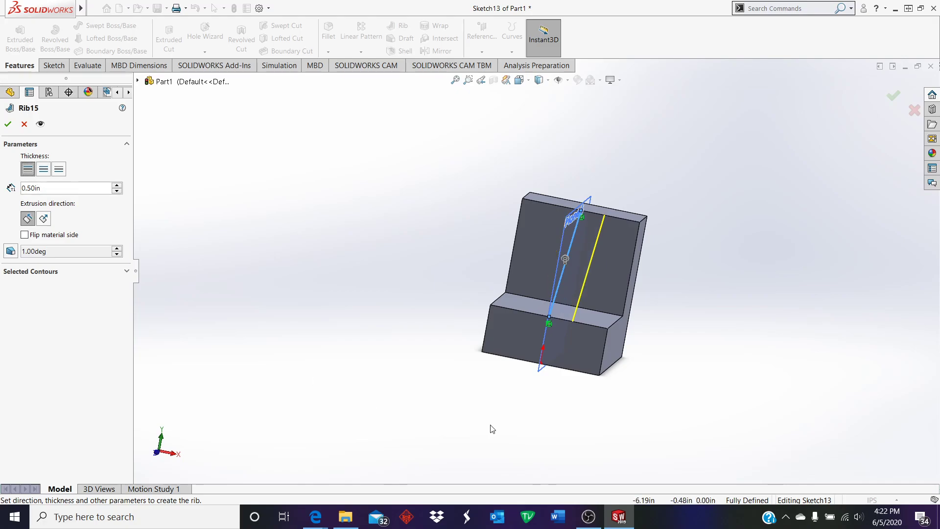
pyautogui.click(65, 172)
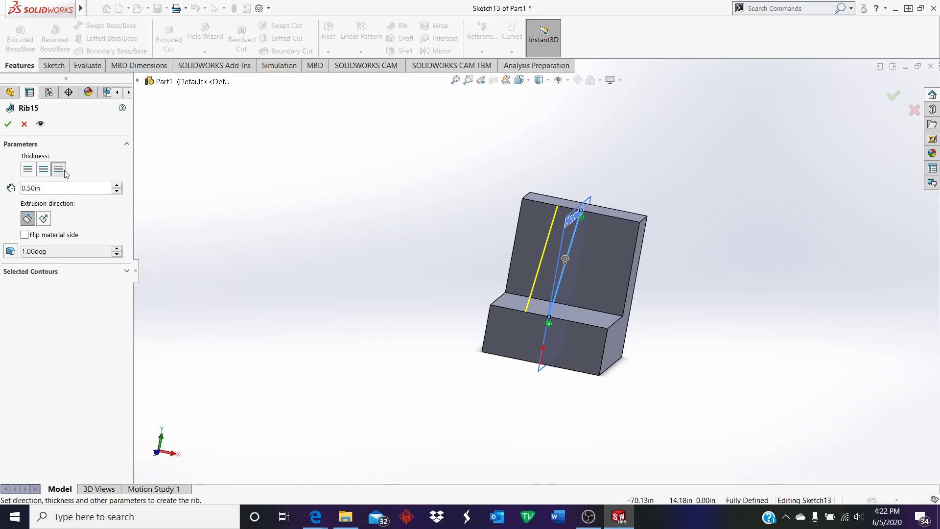
pyautogui.click(43, 172)
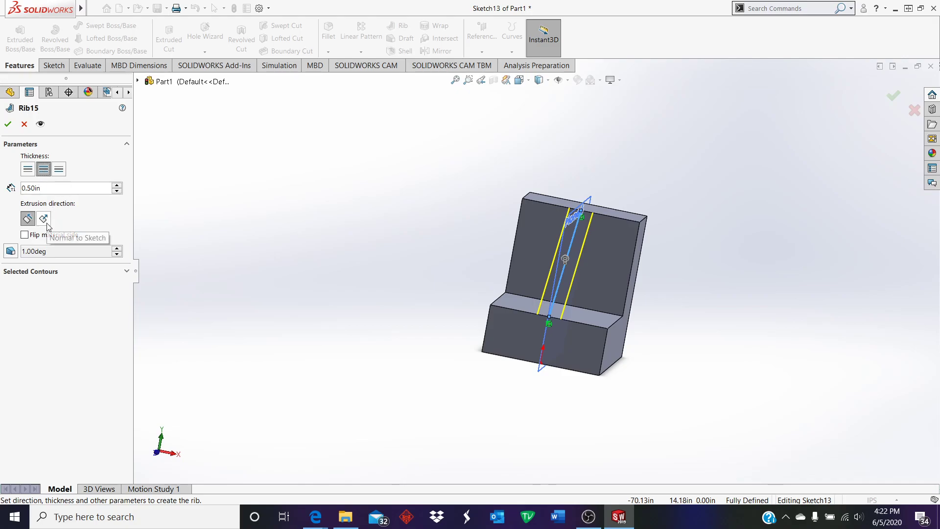
# Step: Flip the rib's material side toward the block's inner corner, keeping the extrusion direction parallel to the sketch
pyautogui.moveTo(528, 286); pyautogui.dragTo(500, 278, button='middle')
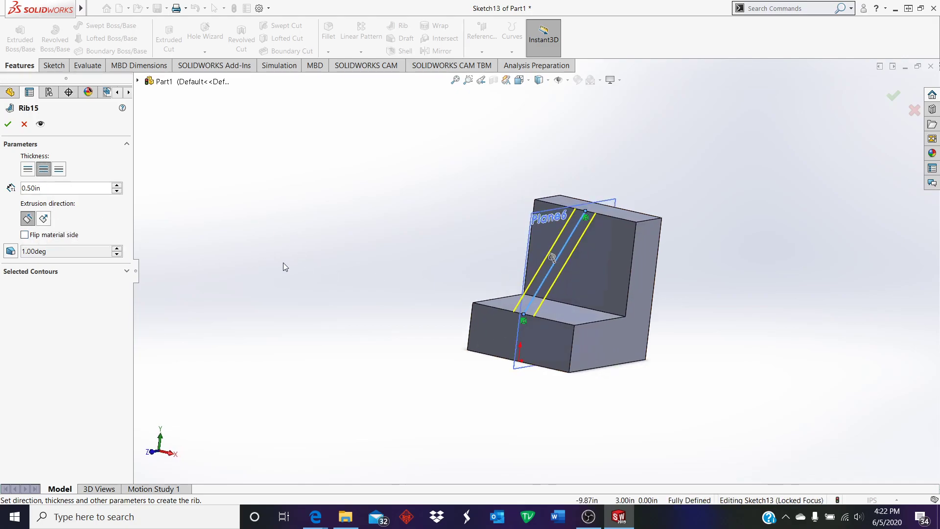
pyautogui.click(25, 236)
pyautogui.click(28, 220)
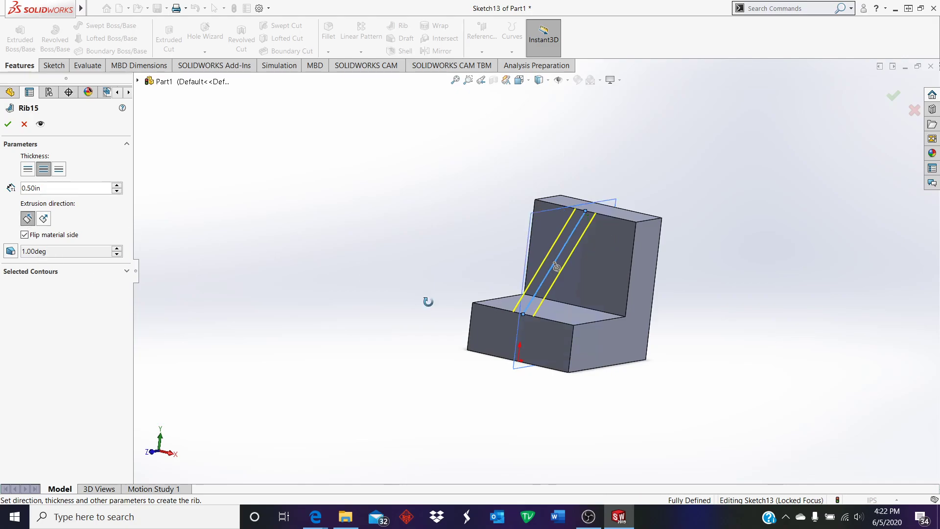
pyautogui.moveTo(431, 303); pyautogui.dragTo(396, 300, button='middle')
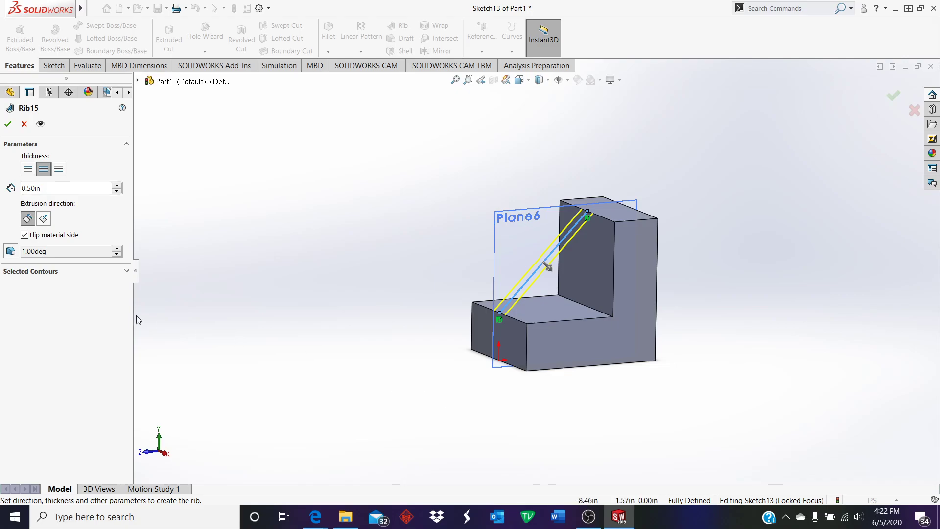
# Step: Preview the rib with its extrusion direction normal to the sketch, and return it to parallel to the sketch
pyautogui.click(43, 219)
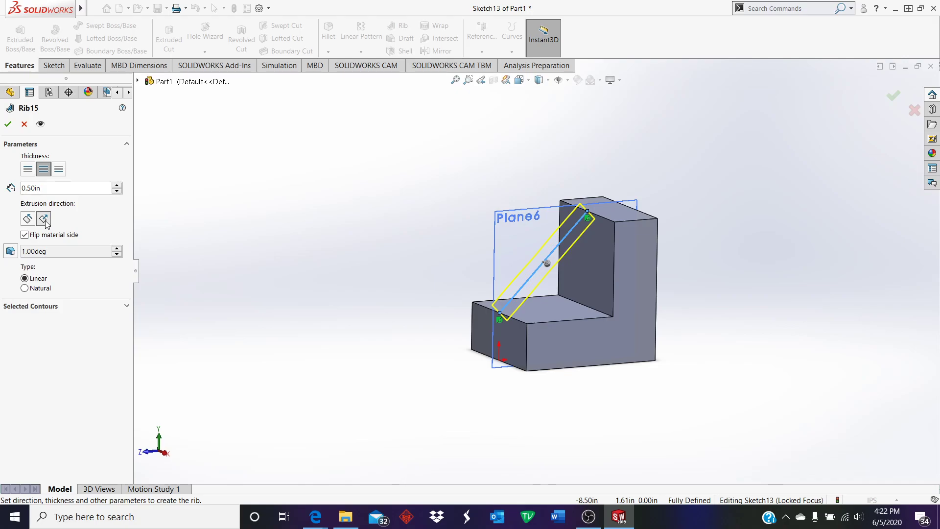
pyautogui.moveTo(418, 399); pyautogui.dragTo(468, 399, button='middle')
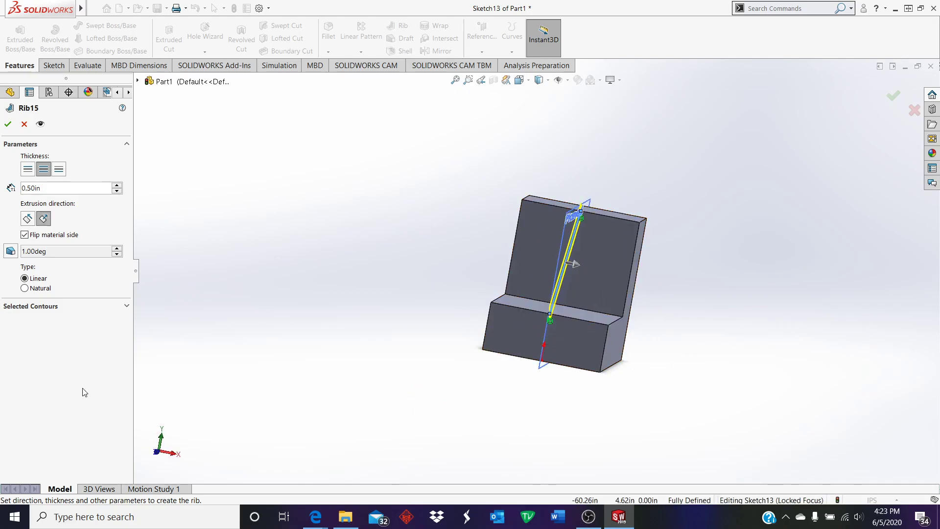
pyautogui.click(28, 218)
# Step: Create the 0.50 in rib between the upright and the base with the current settings
pyautogui.moveTo(441, 413); pyautogui.dragTo(396, 409, button='middle')
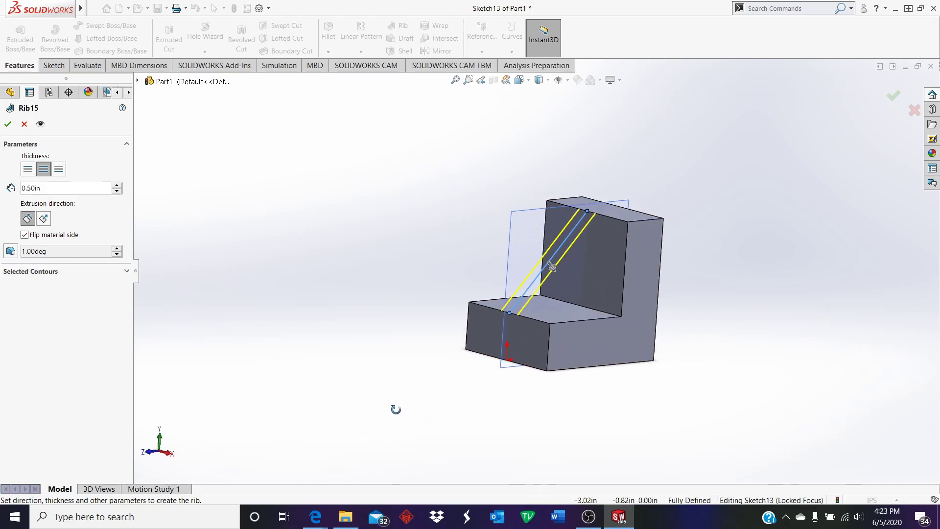
pyautogui.click(8, 125)
pyautogui.moveTo(353, 315); pyautogui.dragTo(372, 331, button='middle')
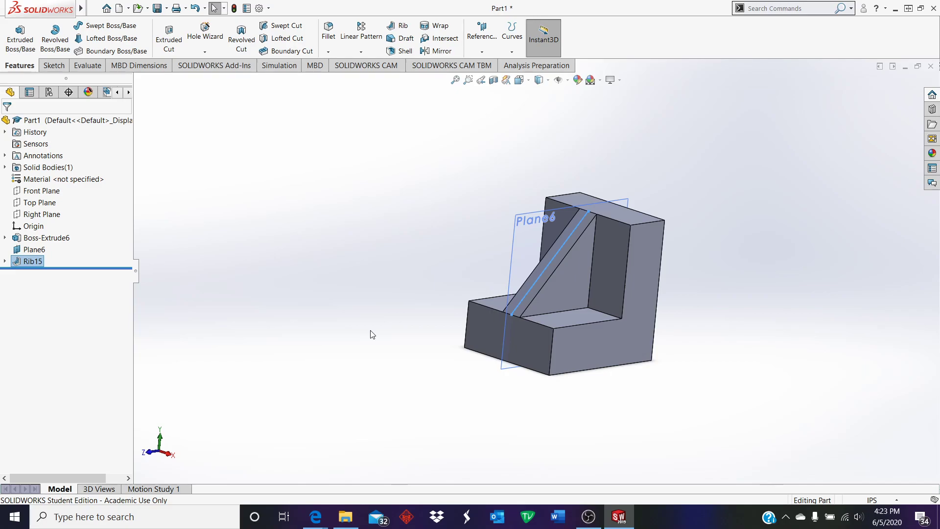
# Step: Edit the rib to add a 30-degree draft applied outward from the sketch plane
pyautogui.rightClick(32, 264)
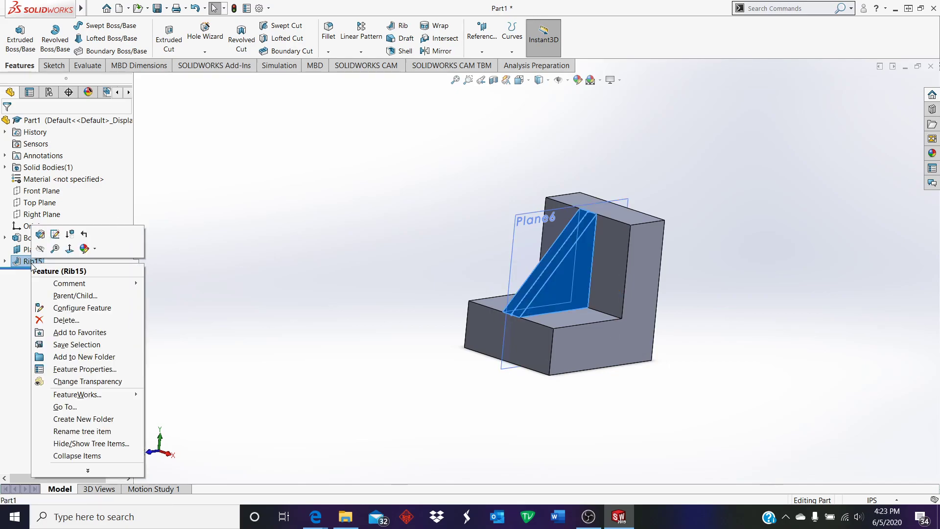
pyautogui.click(40, 235)
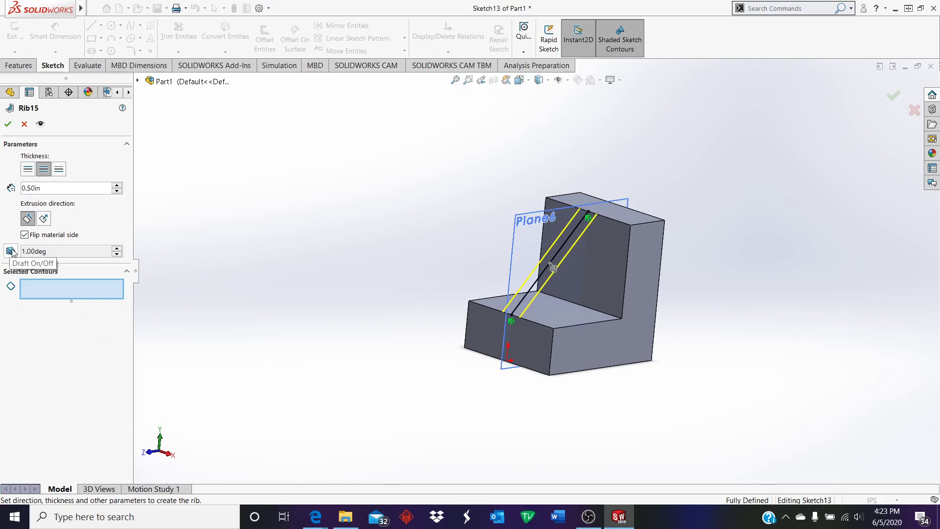
pyautogui.click(12, 253)
pyautogui.moveTo(49, 277)
pyautogui.mouseDown()
pyautogui.moveTo(27, 278)
pyautogui.moveTo(47, 278)
pyautogui.mouseUp()
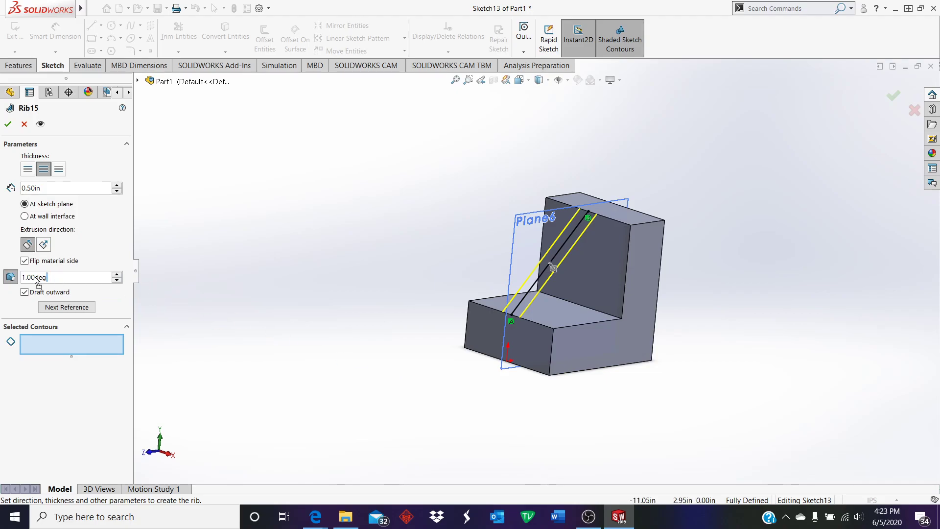
pyautogui.doubleClick(52, 277)
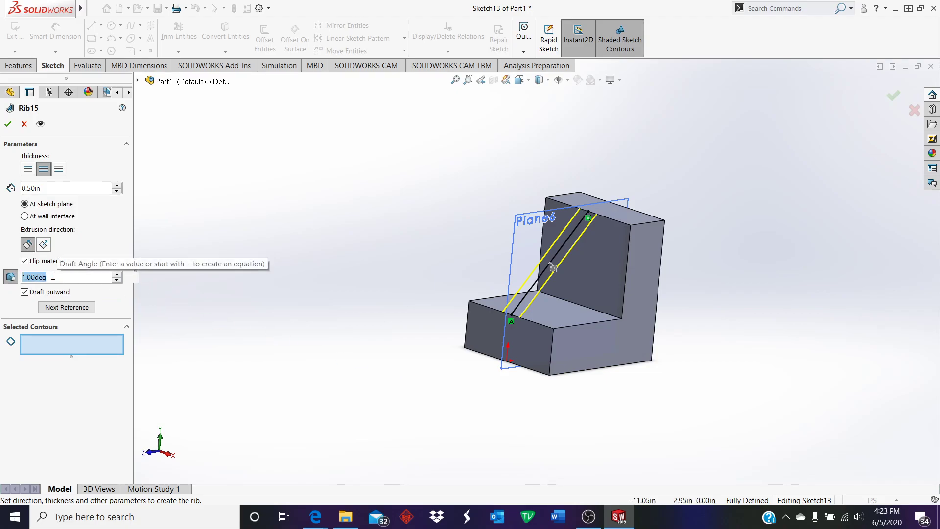
pyautogui.write('30')
pyautogui.press('Return')
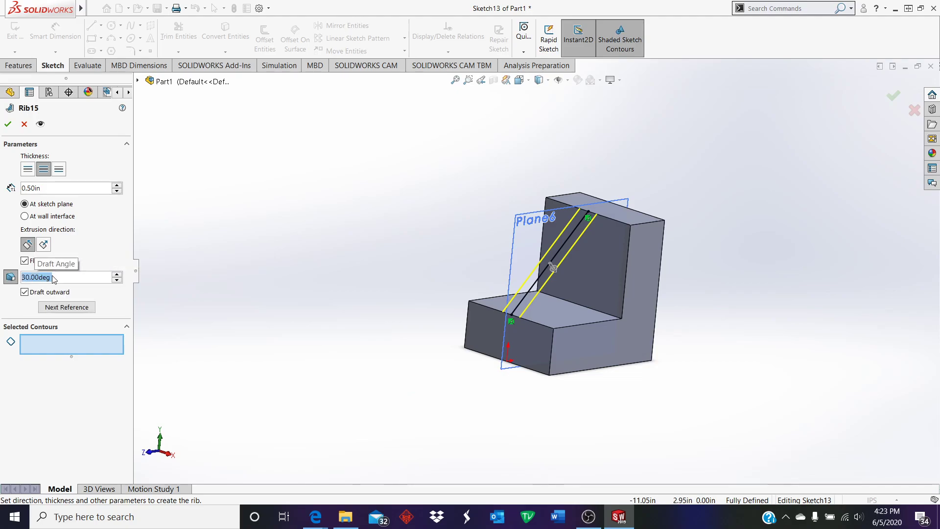
pyautogui.click(8, 124)
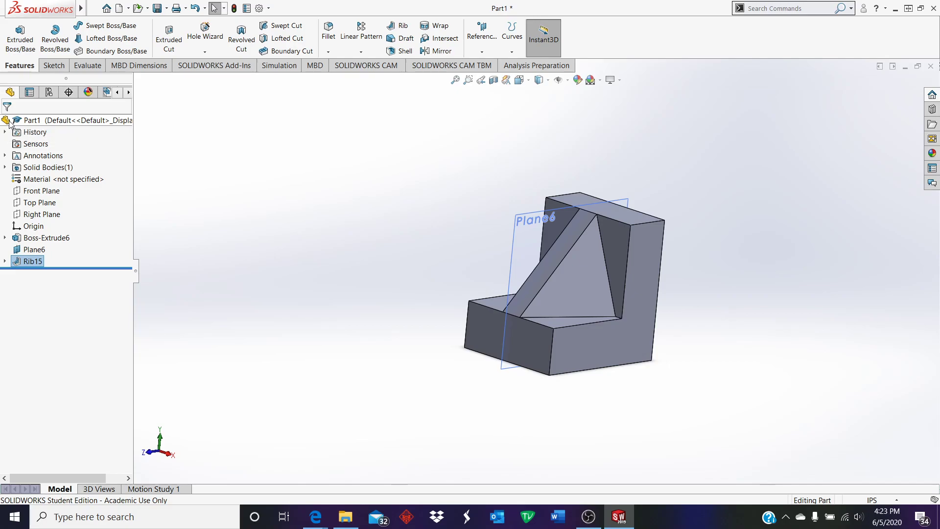
# Step: Edit the rib again to turn off Draft Outward, so the draft tapers inward
pyautogui.rightClick(31, 262)
pyautogui.click(44, 238)
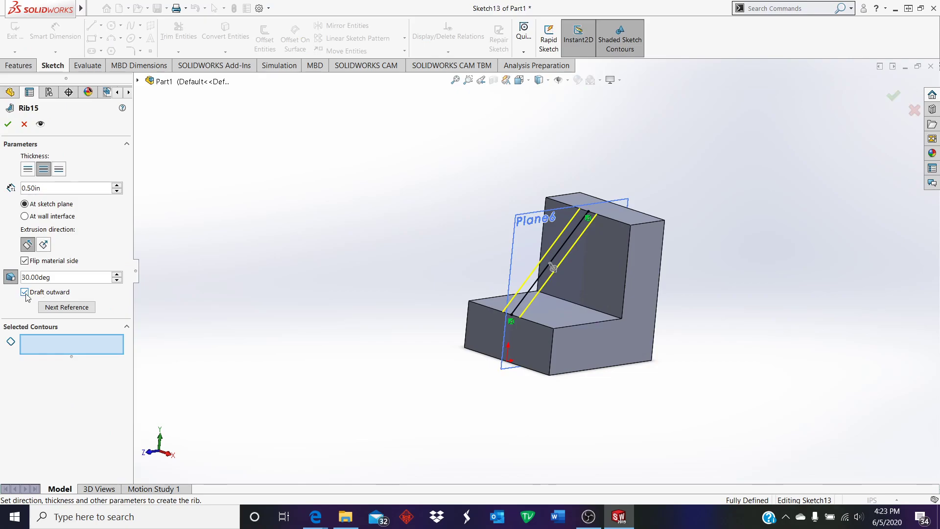
pyautogui.click(24, 292)
pyautogui.moveTo(453, 321); pyautogui.dragTo(372, 308, button='middle')
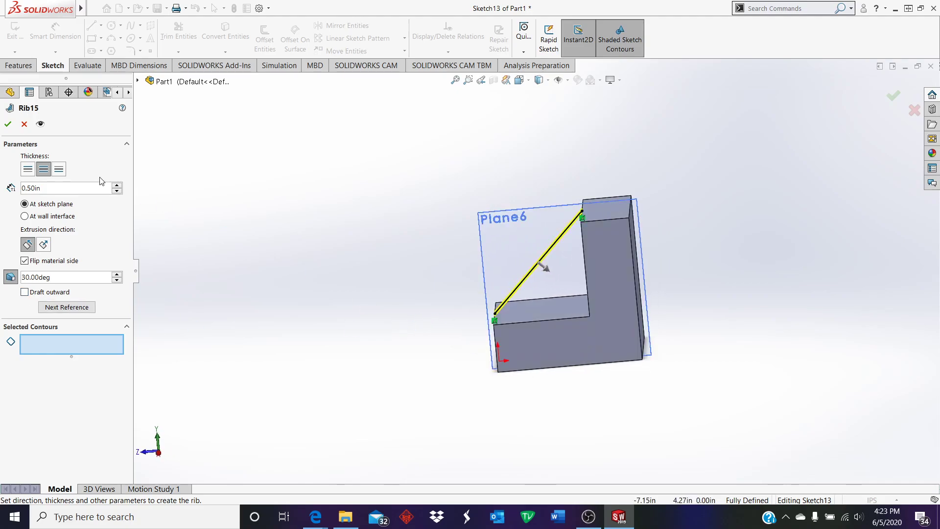
pyautogui.click(6, 124)
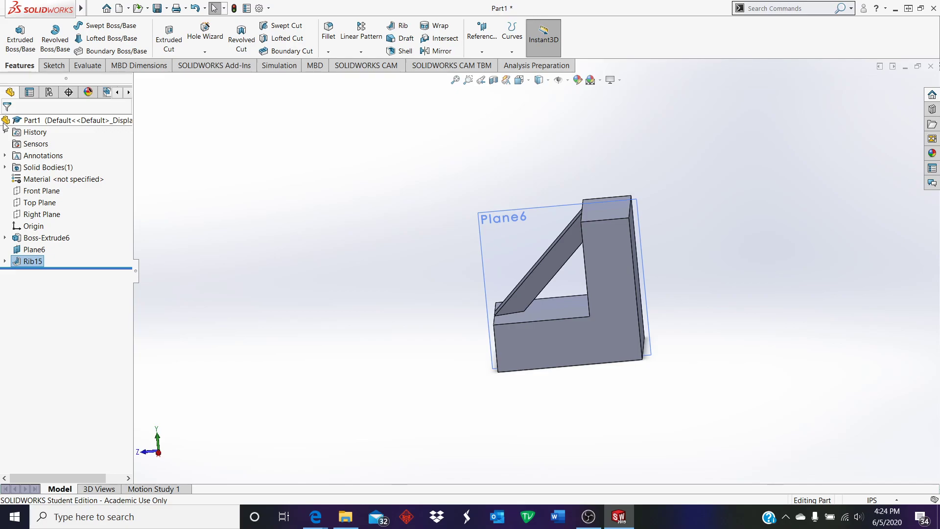
pyautogui.moveTo(352, 287); pyautogui.dragTo(396, 288, button='middle')
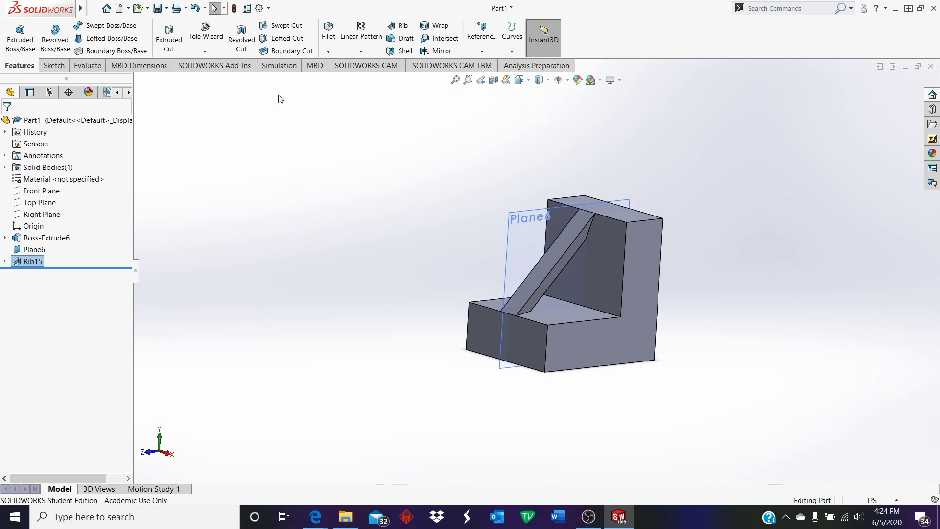
pyautogui.click(528, 82)
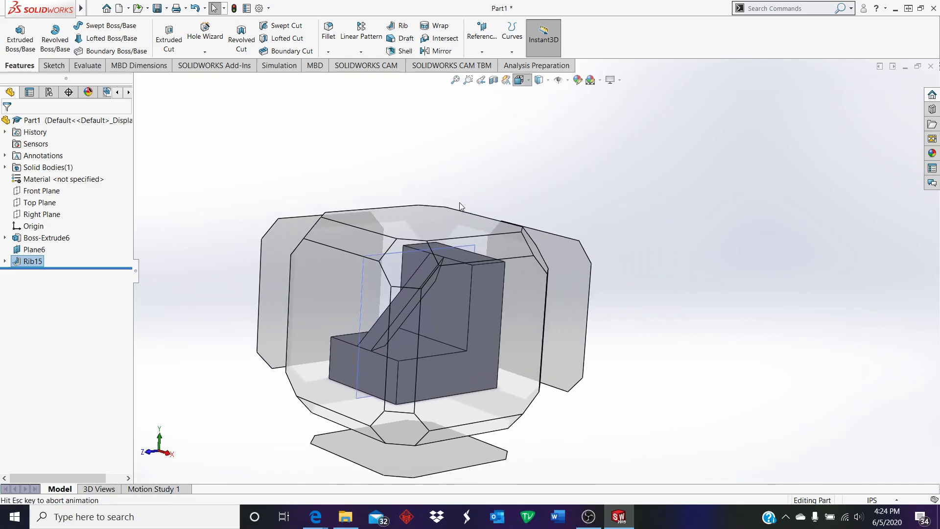
pyautogui.hotkey('ctrl', '7')
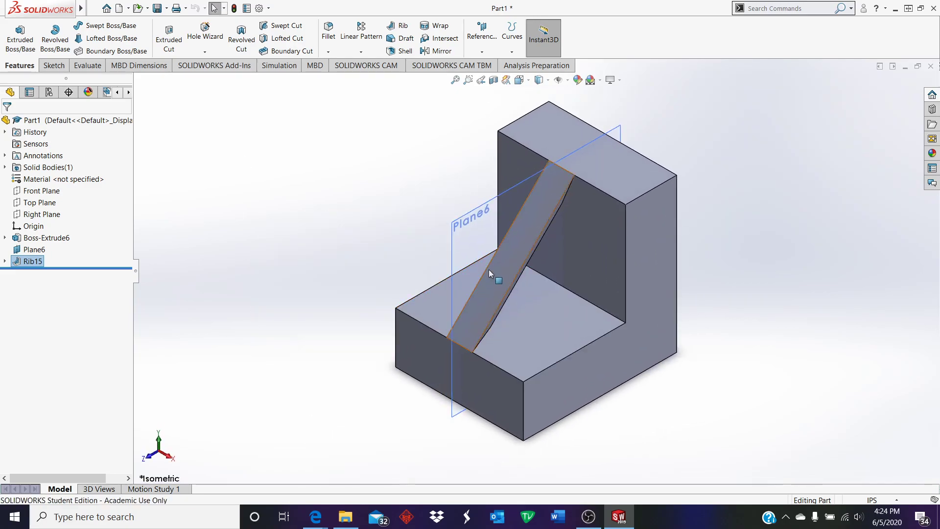